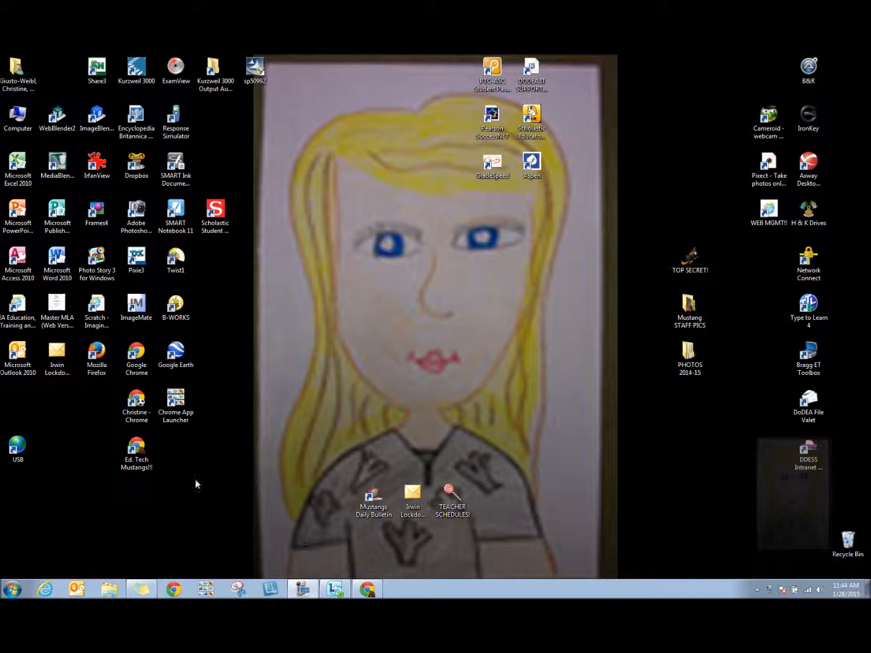
Open the Collaborative Commons~ 3rd/4th PLC1 document from Google Drive in a maximized browser window
{"action": "double_click", "coordinate": [134, 452]}
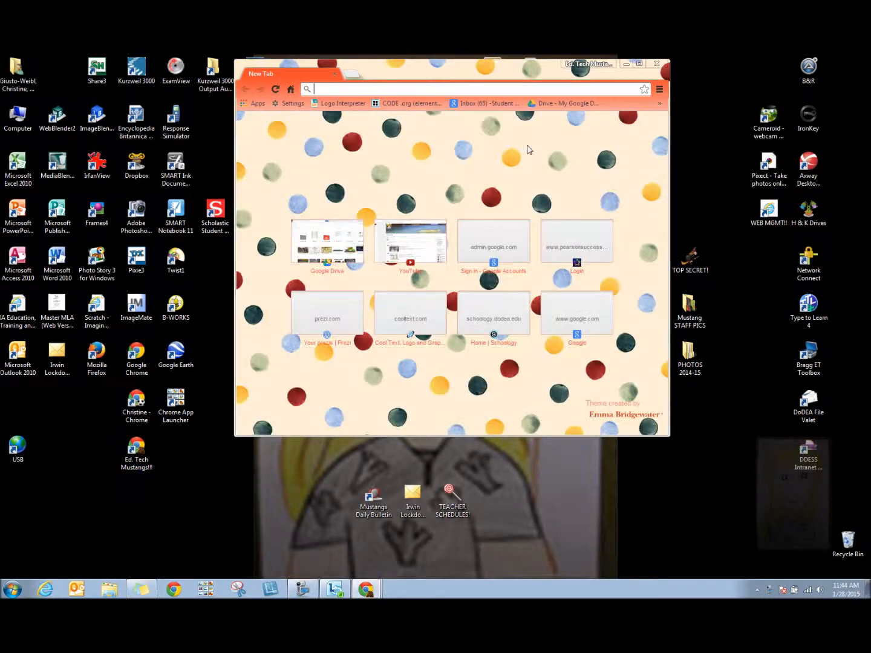
{"action": "left_click", "coordinate": [639, 63]}
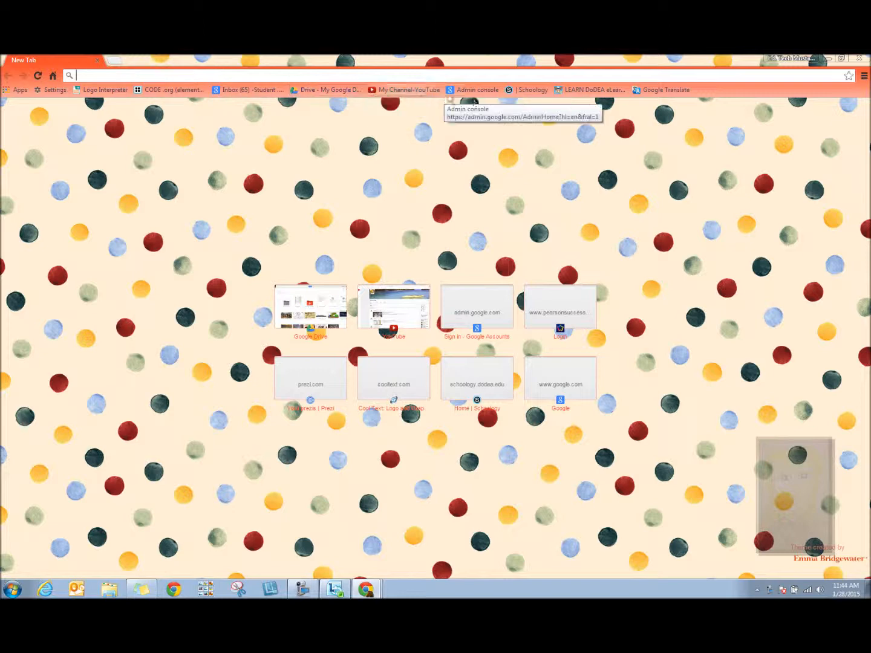
{"action": "left_click", "coordinate": [306, 95]}
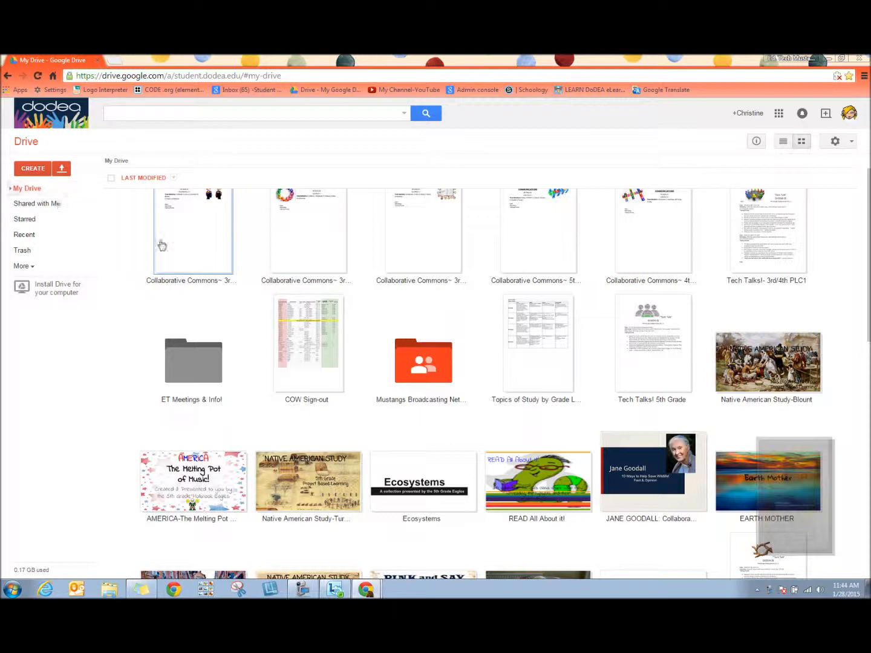
{"action": "scroll", "coordinate": [162, 245], "scroll_direction": "up", "scroll_amount": 1}
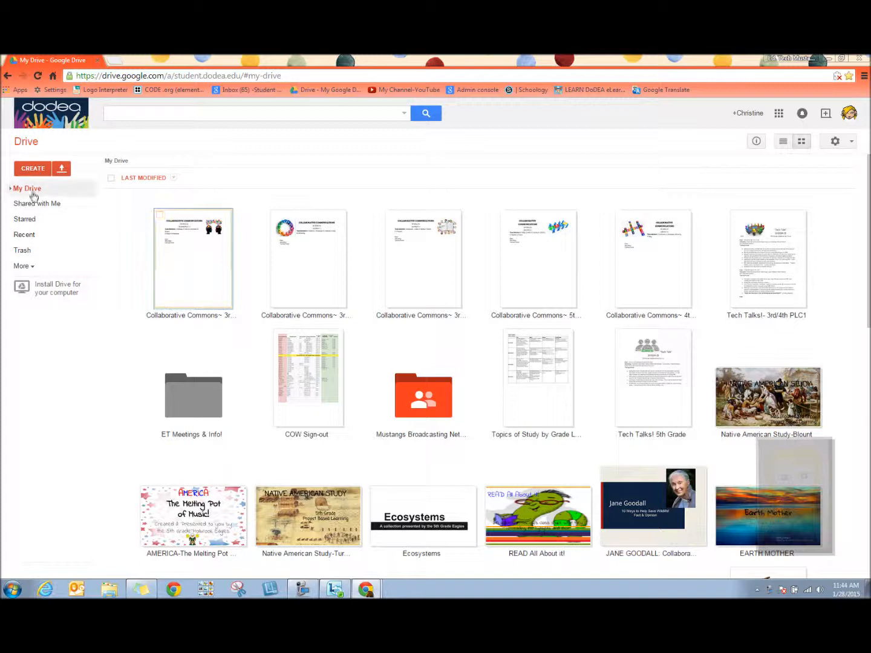
{"action": "double_click", "coordinate": [191, 270]}
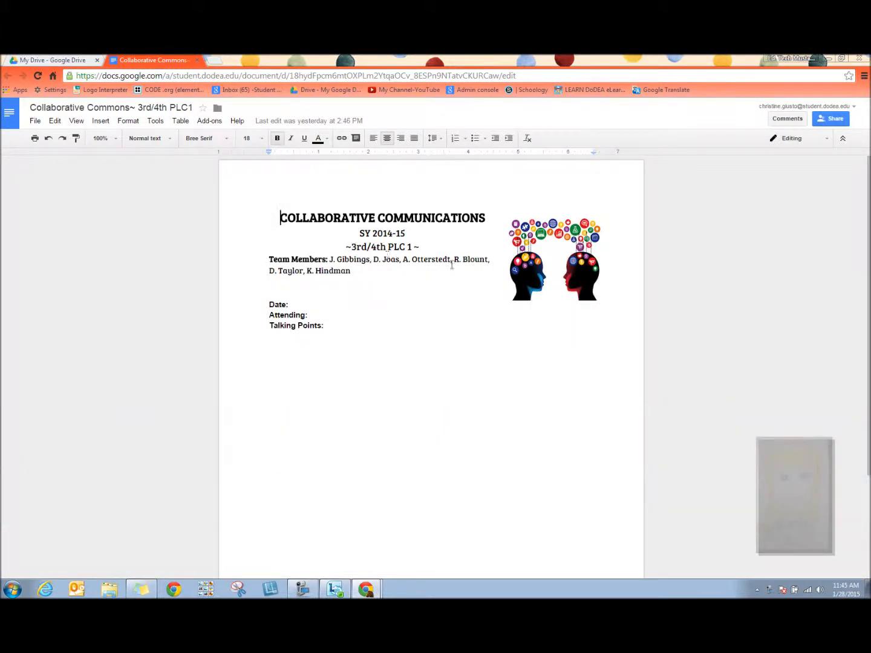
Enter the date 28Jan2015 in unbolded text after the Date label
{"action": "left_click", "coordinate": [296, 304]}
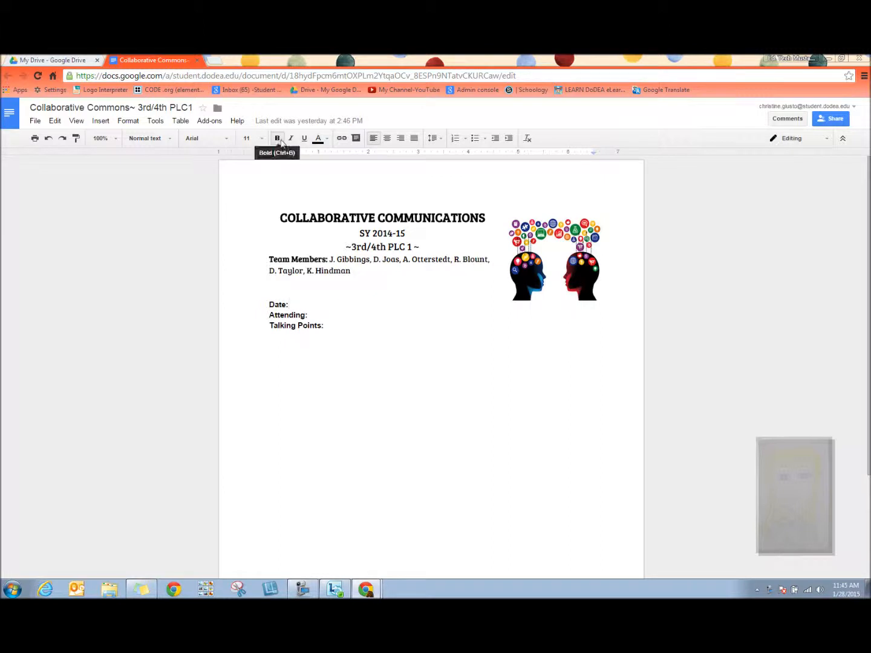
{"action": "left_click", "coordinate": [309, 314]}
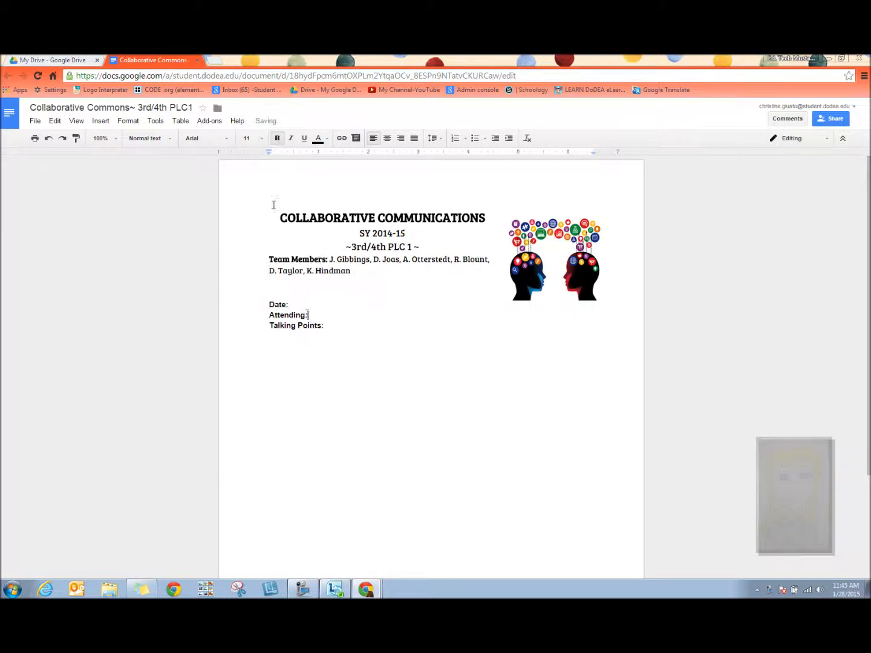
{"action": "left_click", "coordinate": [277, 138]}
{"action": "left_click", "coordinate": [325, 327]}
{"action": "left_click", "coordinate": [278, 139]}
{"action": "left_click", "coordinate": [308, 301]}
{"action": "type", "text": "28Jan2015"}
Enter "names of all those attending." after the Attending label
{"action": "left_click", "coordinate": [315, 315]}
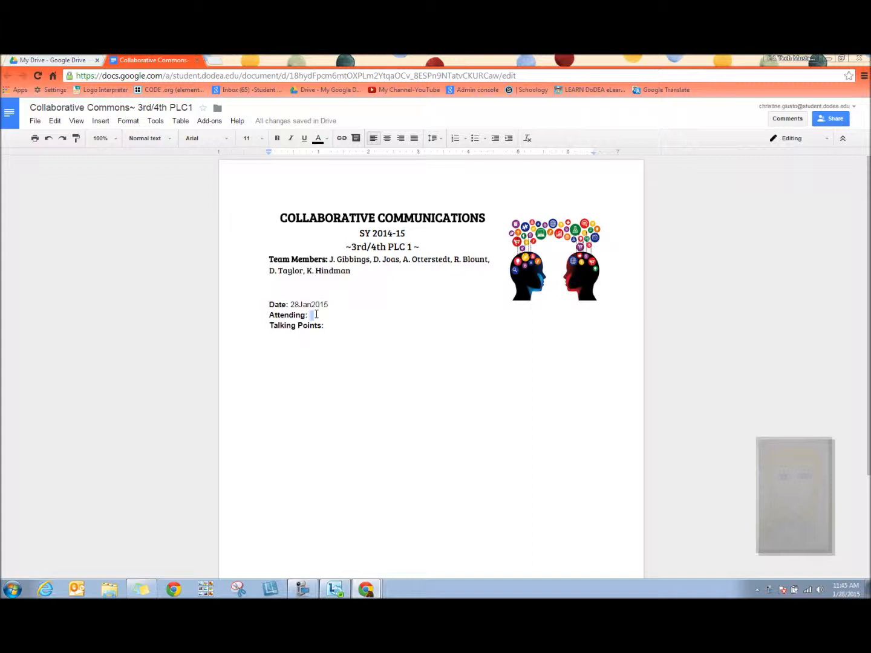
{"action": "type", "text": "name of"}
{"action": "type", "text": "s of "}
{"action": "type", "text": "all those "}
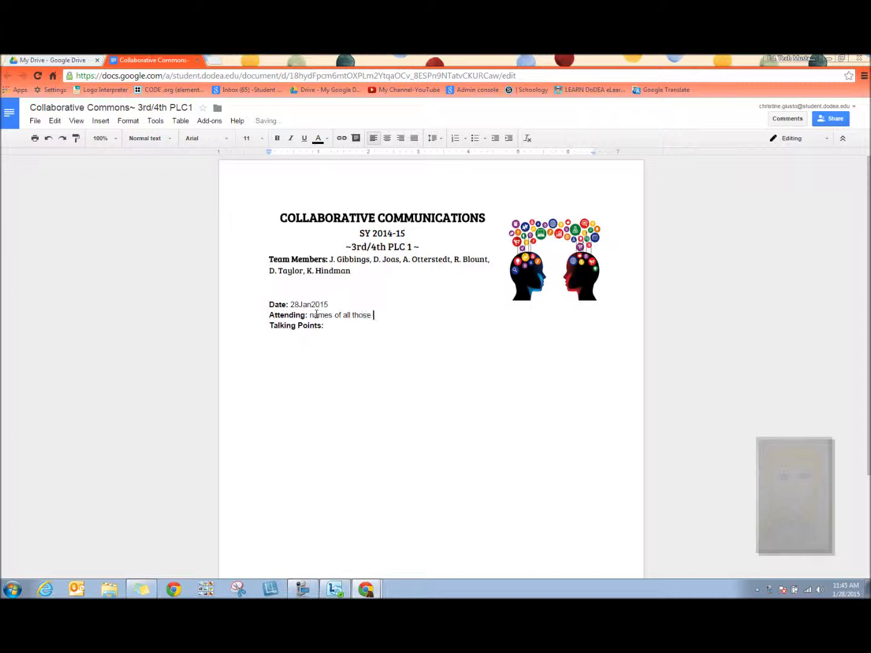
{"action": "type", "text": "attending."}
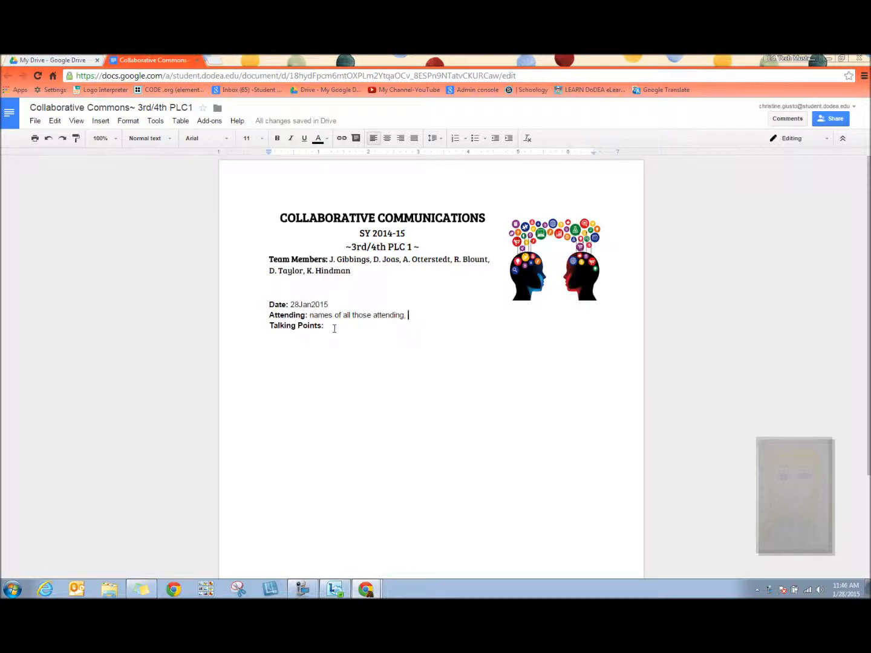
Add a bulleted talking point under Talking Points reading "take notes of your conversations."
{"action": "key", "text": "Return"}
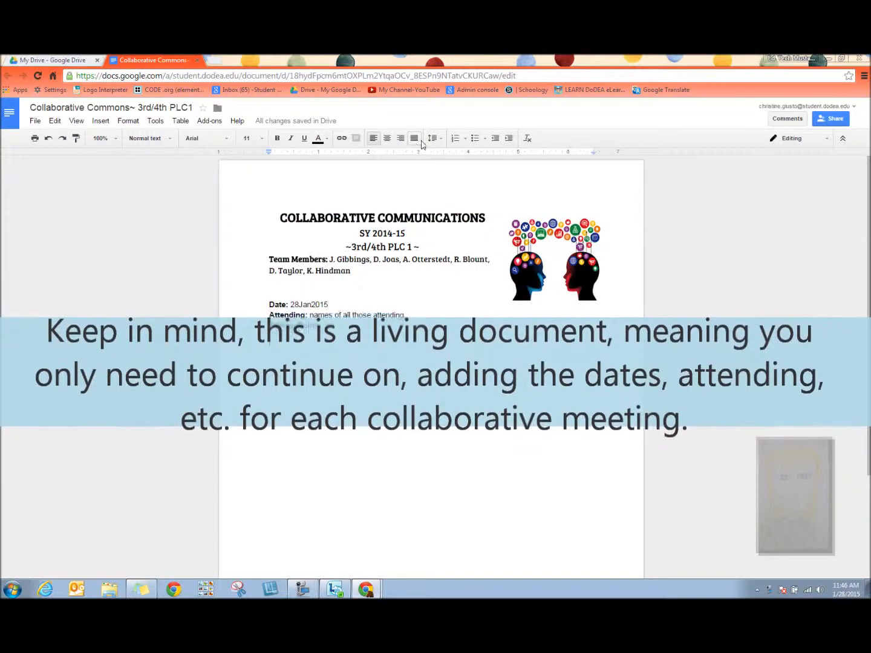
{"action": "left_click", "coordinate": [475, 139]}
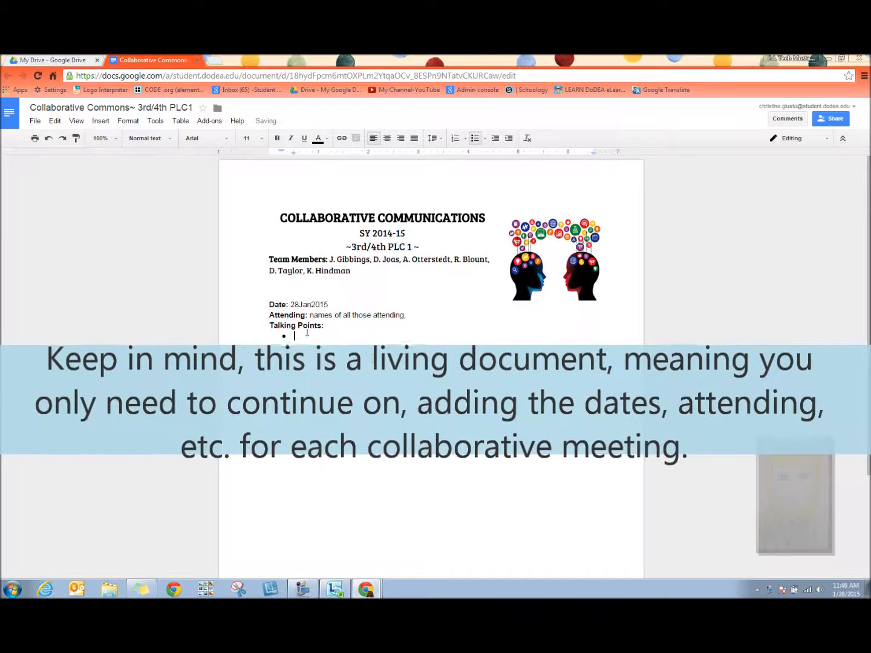
{"action": "type", "text": "t"}
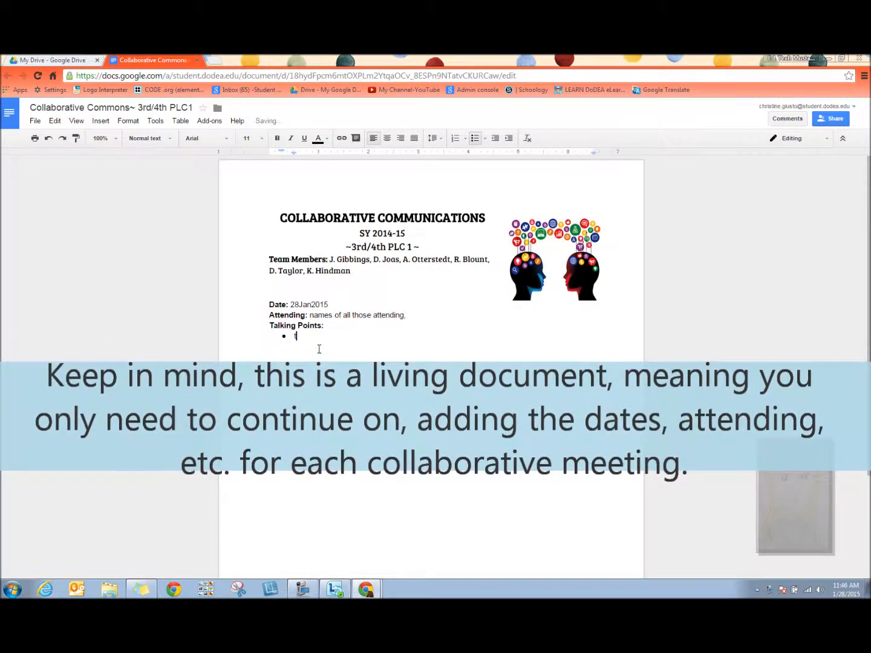
{"action": "type", "text": "ake notes o"}
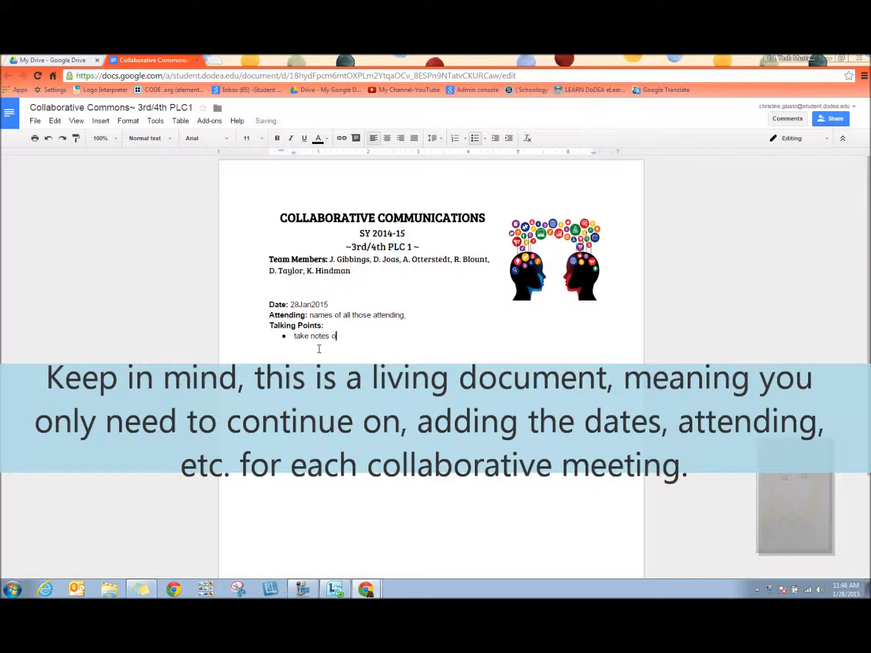
{"action": "type", "text": "f your conversations."}
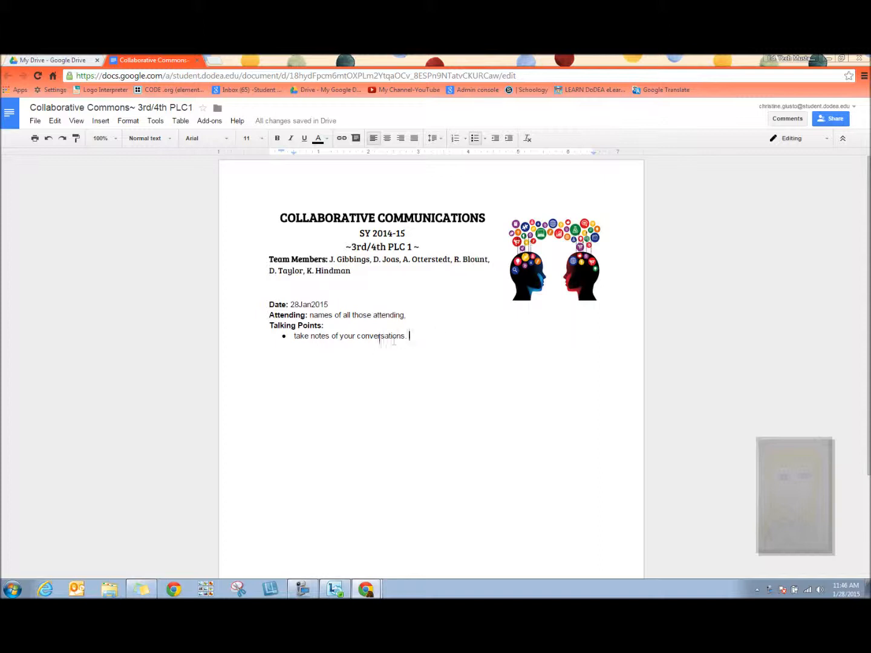
Comment on the word "conversations" with "I prefer the word discussions."
{"action": "left_click_drag", "start_coordinate": [357, 336], "coordinate": [406, 334]}
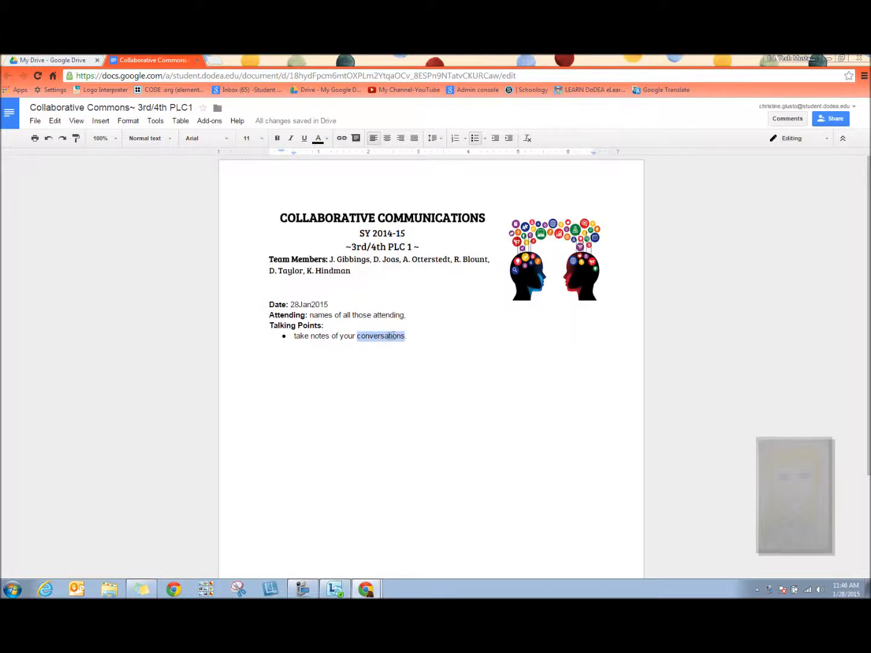
{"action": "left_click", "coordinate": [787, 119]}
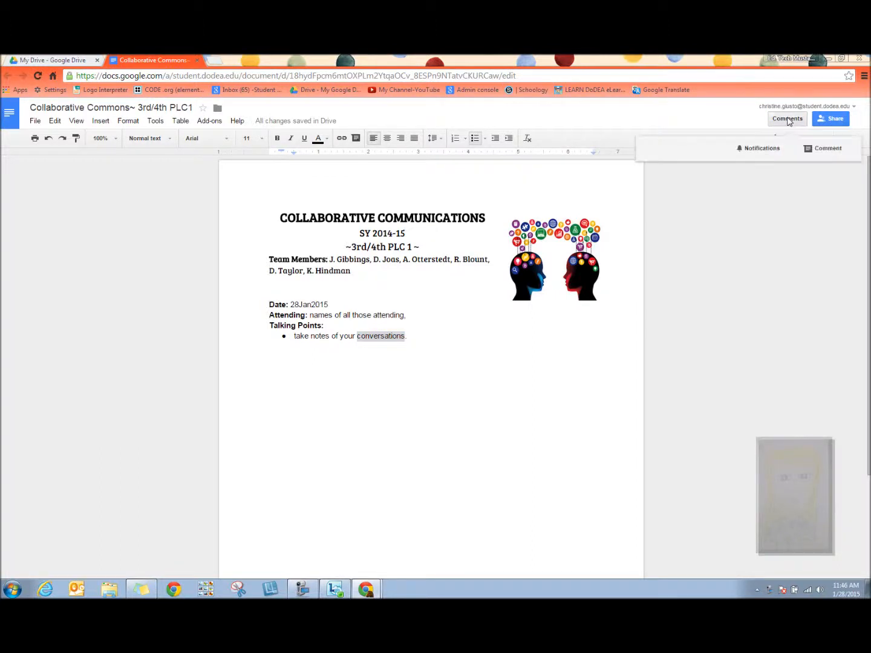
{"action": "left_click", "coordinate": [823, 149]}
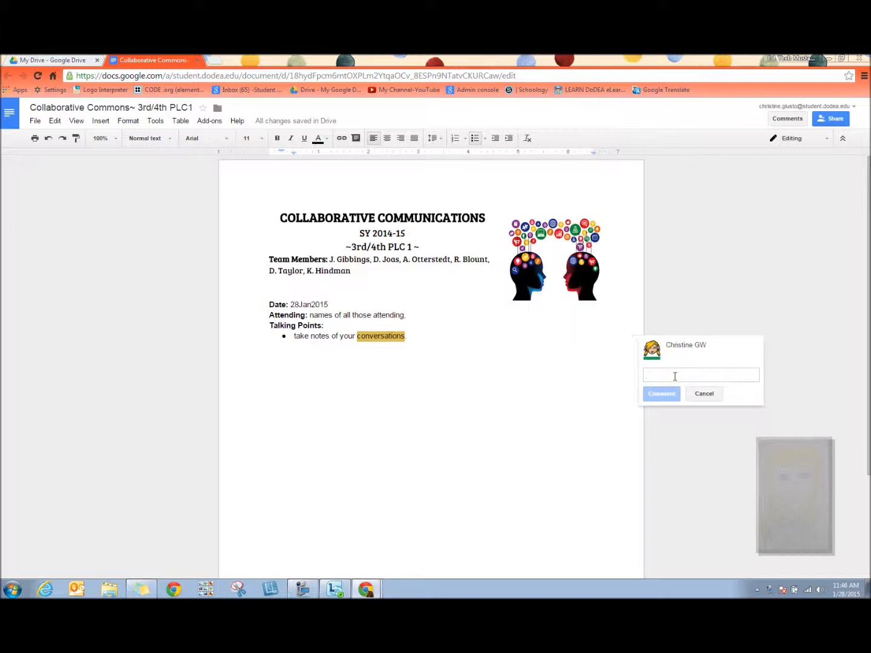
{"action": "type", "text": "I pre"}
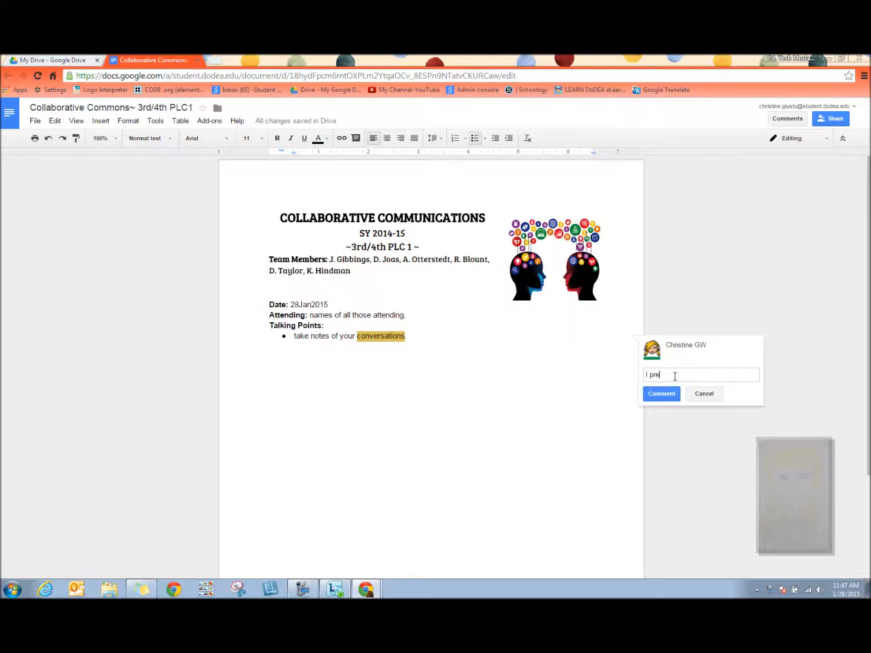
{"action": "type", "text": "fer the word discussions."}
{"action": "left_click", "coordinate": [664, 395]}
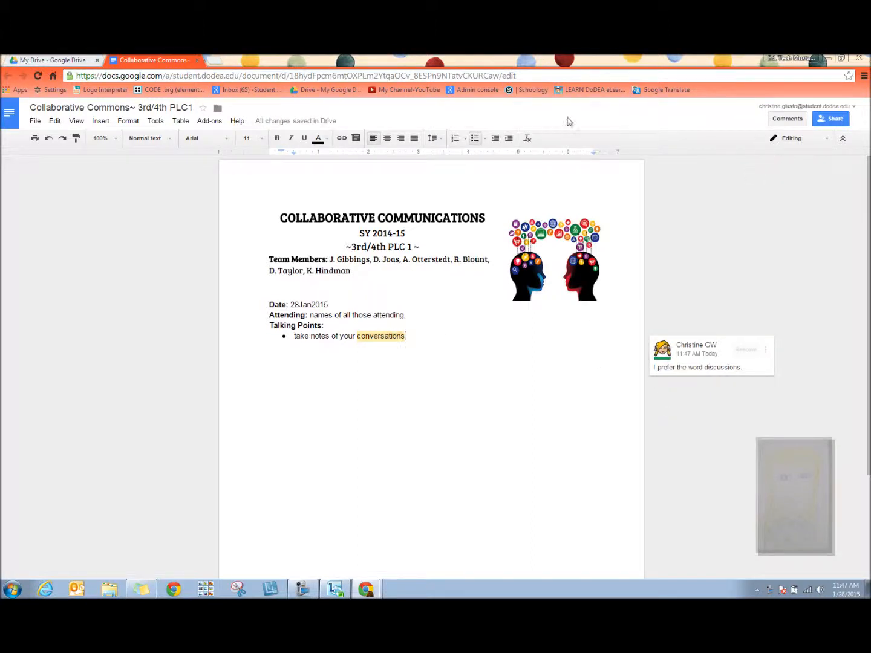
Review who has access to the document in the sharing settings
{"action": "mouse_move", "coordinate": [278, 125]}
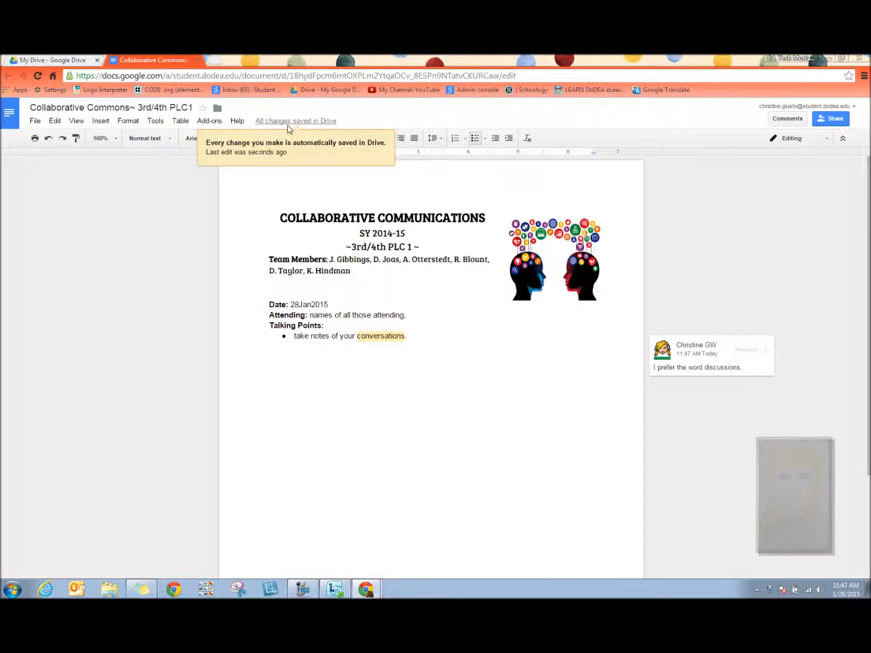
{"action": "type", "text": "."}
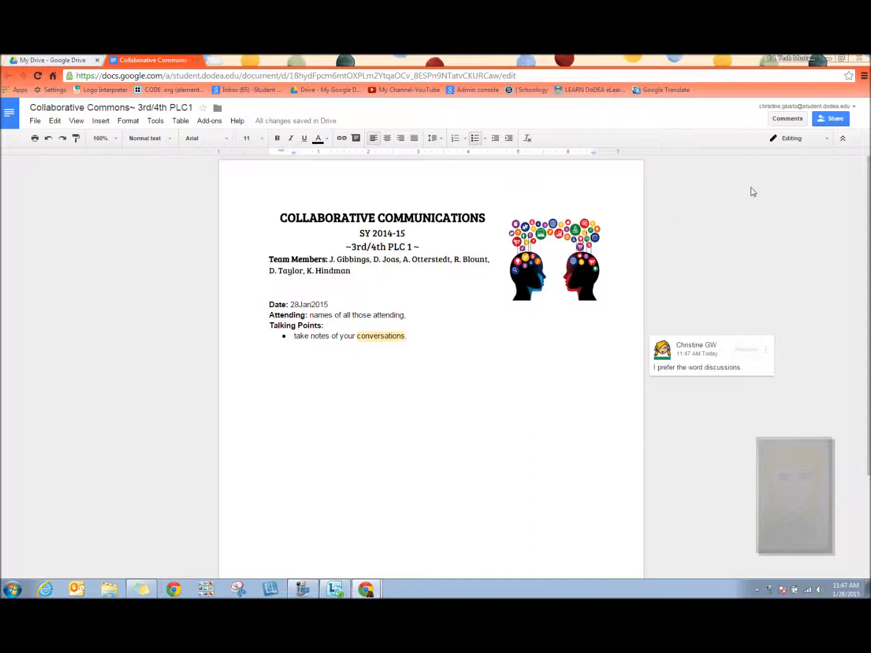
{"action": "left_click", "coordinate": [833, 120]}
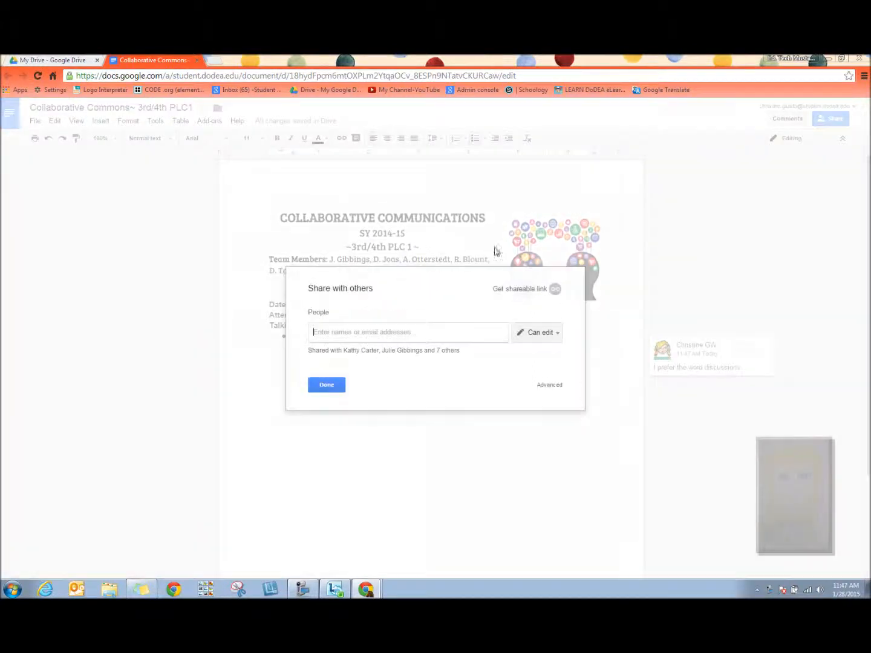
{"action": "left_click", "coordinate": [421, 353]}
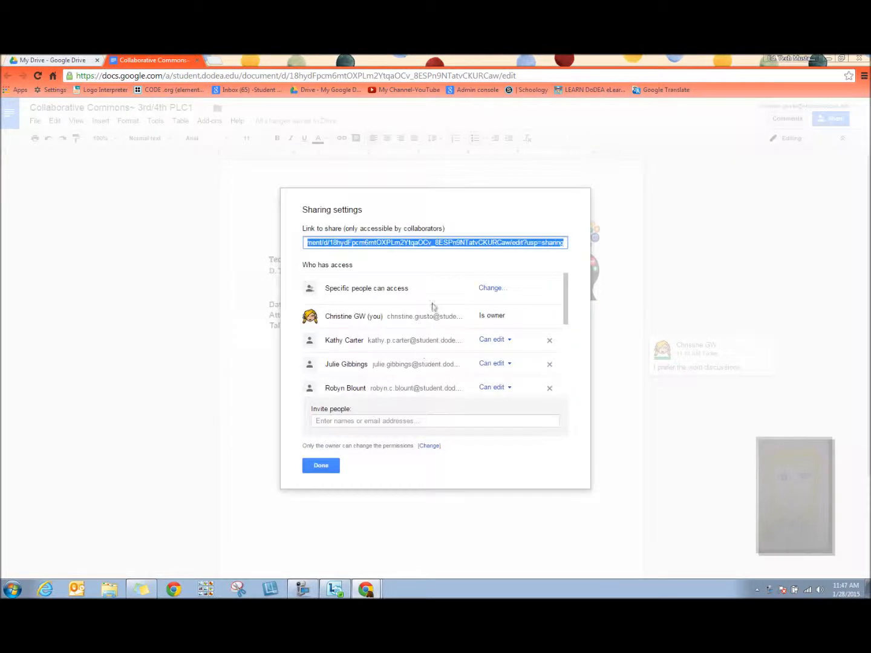
{"action": "scroll", "coordinate": [439, 383], "scroll_direction": "down", "scroll_amount": 5}
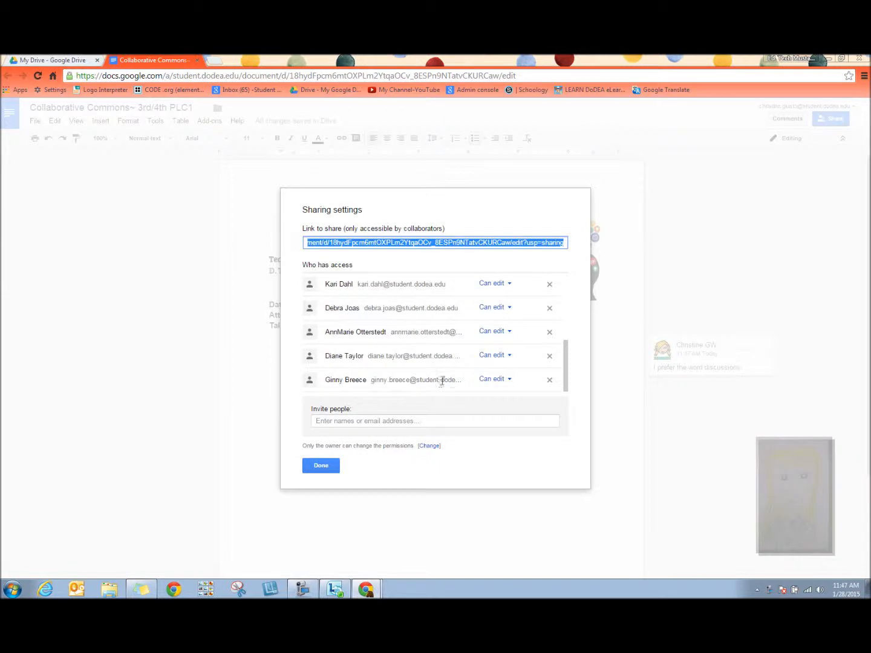
{"action": "scroll", "coordinate": [441, 381], "scroll_direction": "up", "scroll_amount": 5}
{"action": "left_click", "coordinate": [332, 467]}
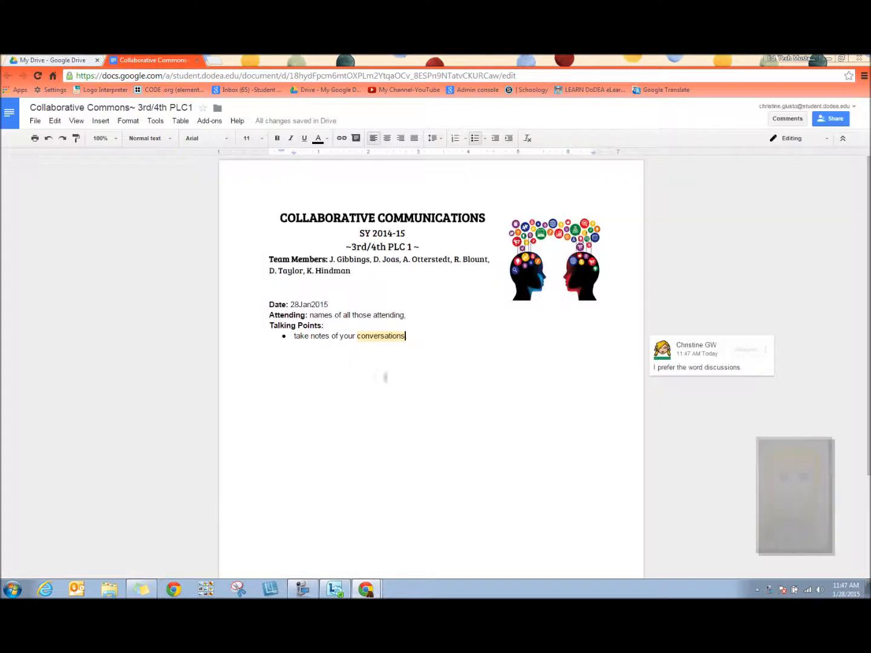
Resolve the comment and re-open it from the comments thread
{"action": "type", "text": "."}
{"action": "left_click", "coordinate": [746, 350]}
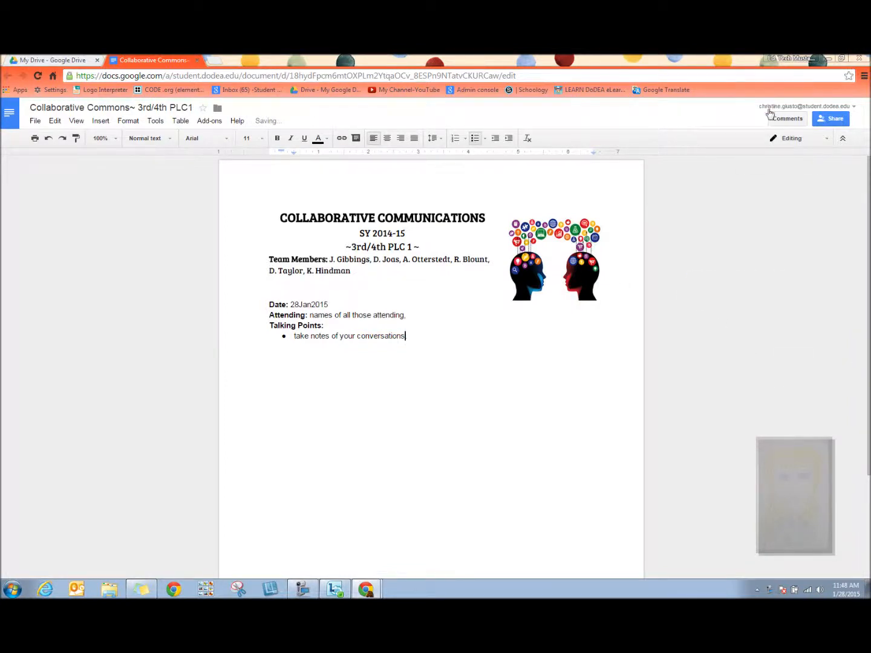
{"action": "left_click", "coordinate": [786, 118]}
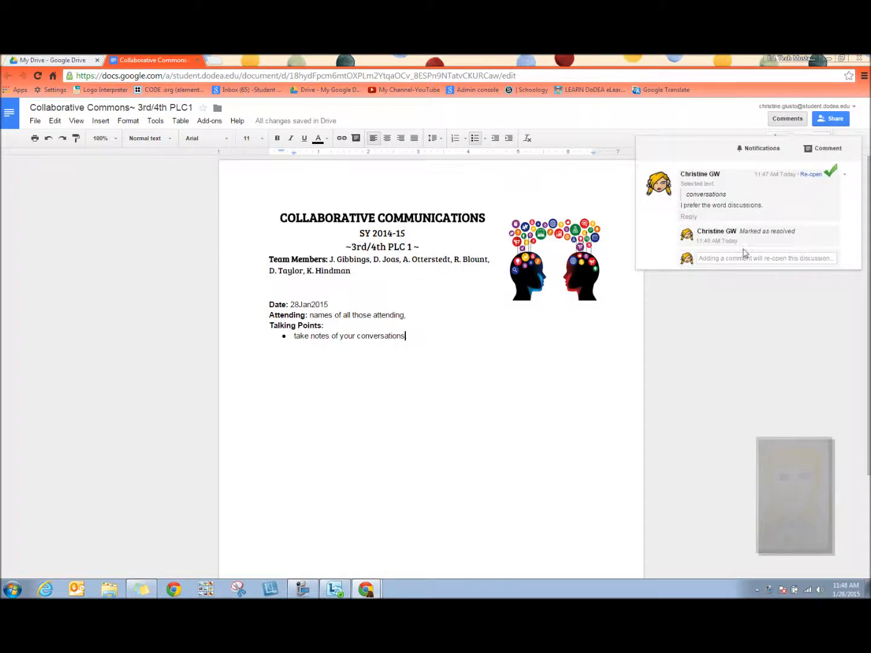
{"action": "left_click", "coordinate": [810, 174]}
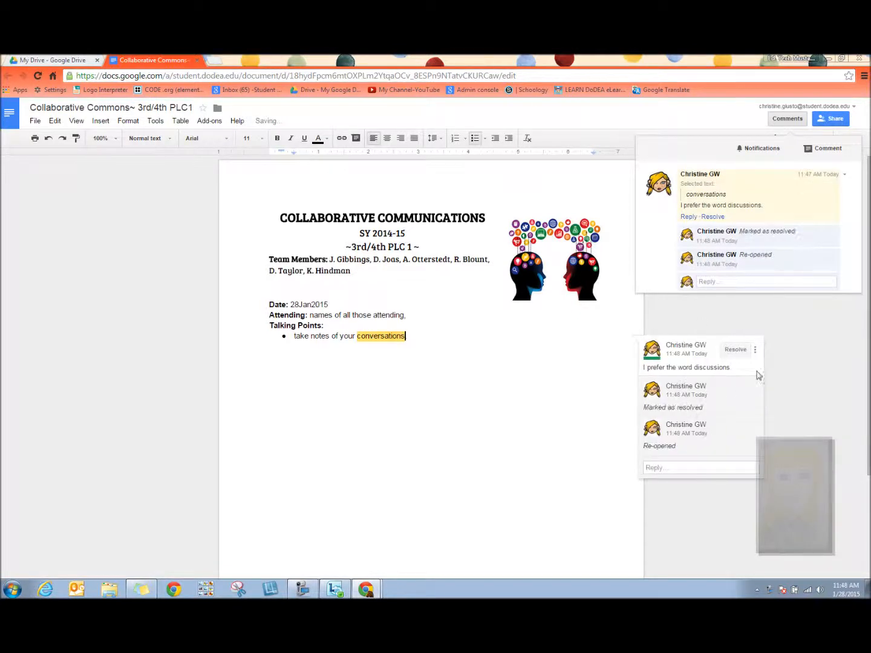
Delete the comment on "conversations"
{"action": "left_click", "coordinate": [755, 349]}
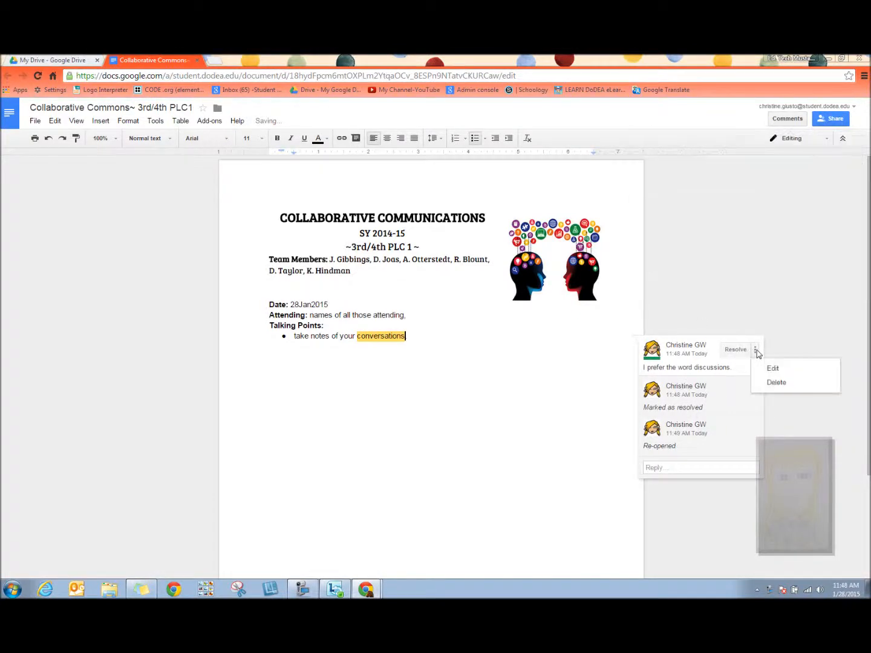
{"action": "left_click", "coordinate": [774, 383]}
{"action": "left_click", "coordinate": [686, 357]}
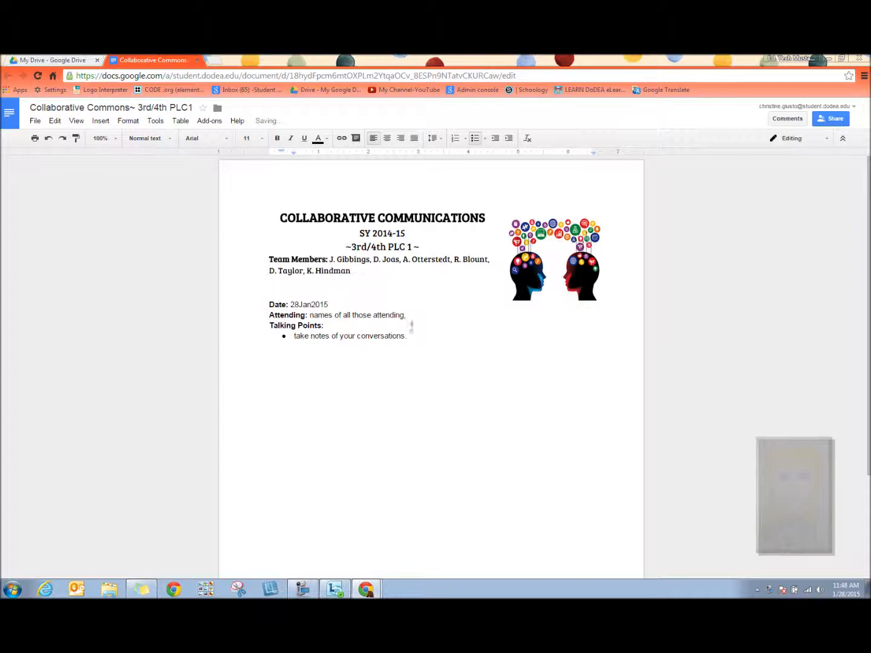
Open the Tech Talks!- 3rd/4th PLC1 document from Google Drive
{"action": "left_click_drag", "start_coordinate": [357, 336], "coordinate": [405, 332]}
{"action": "left_click", "coordinate": [480, 370]}
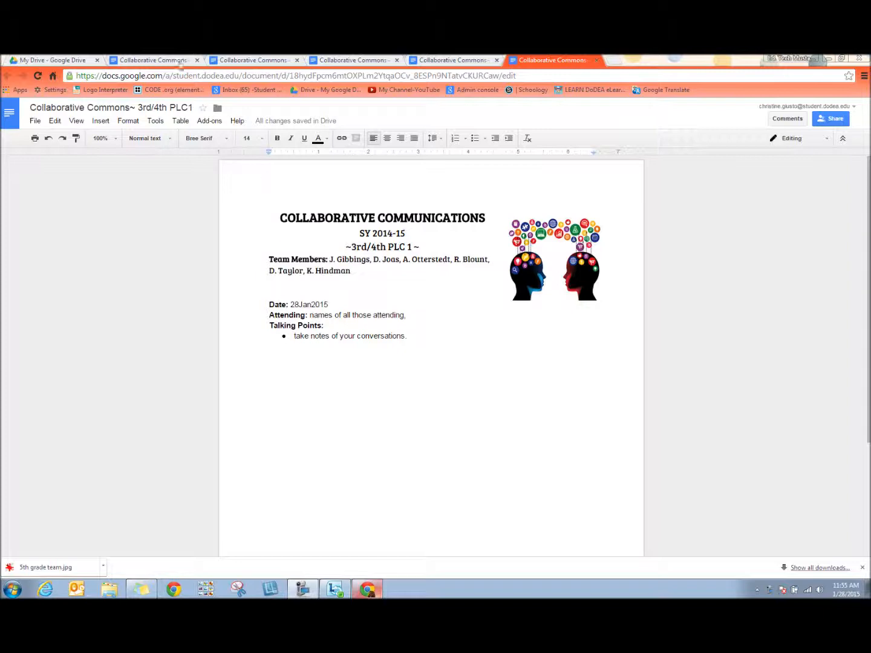
{"action": "left_click", "coordinate": [51, 60]}
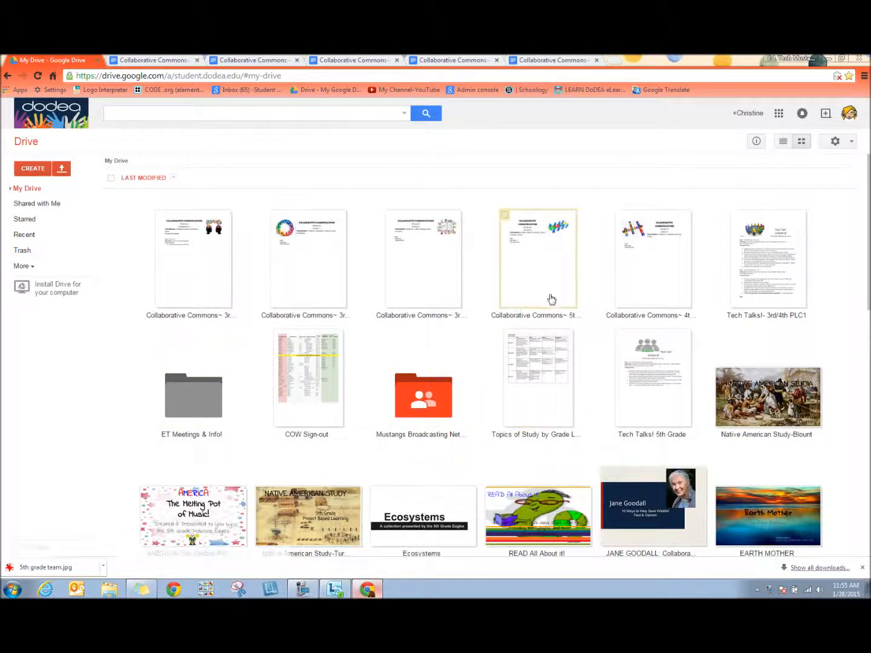
{"action": "double_click", "coordinate": [778, 292]}
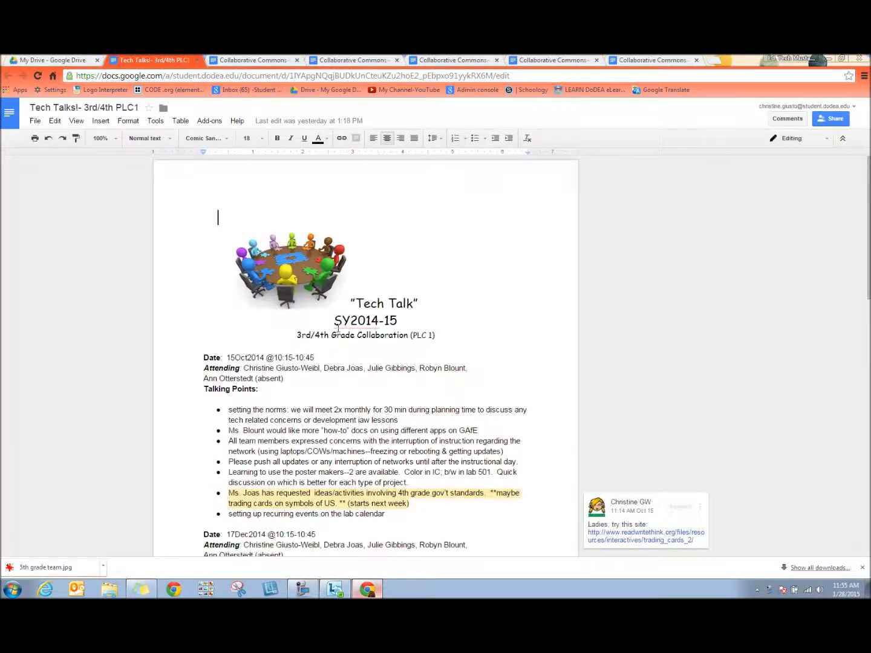
Review the meeting notes and comments throughout the Tech Talks document before switching to the first Collaborative Commons tab
{"action": "scroll", "coordinate": [338, 326], "scroll_direction": "down", "scroll_amount": 10}
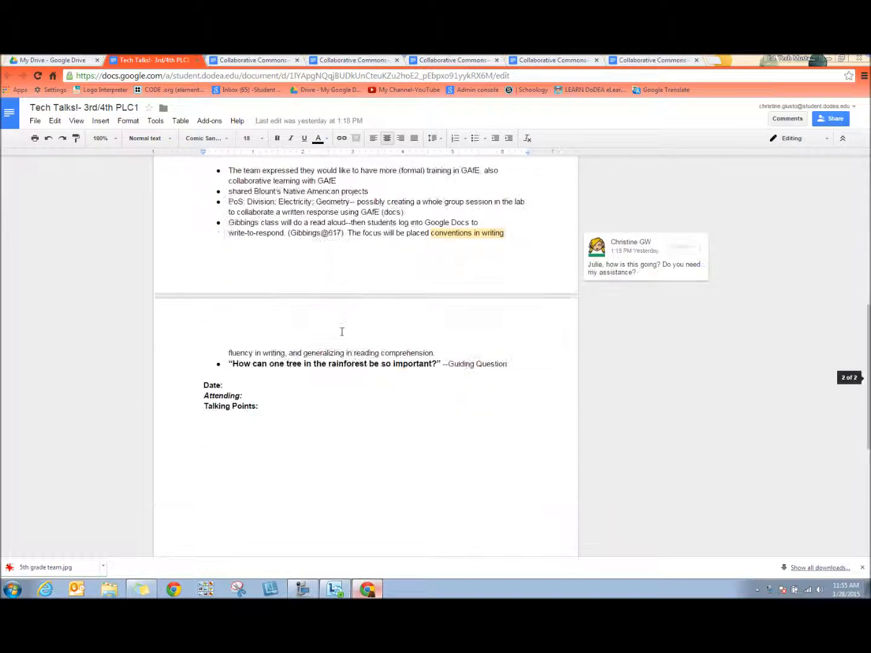
{"action": "scroll", "coordinate": [341, 331], "scroll_direction": "up", "scroll_amount": 5}
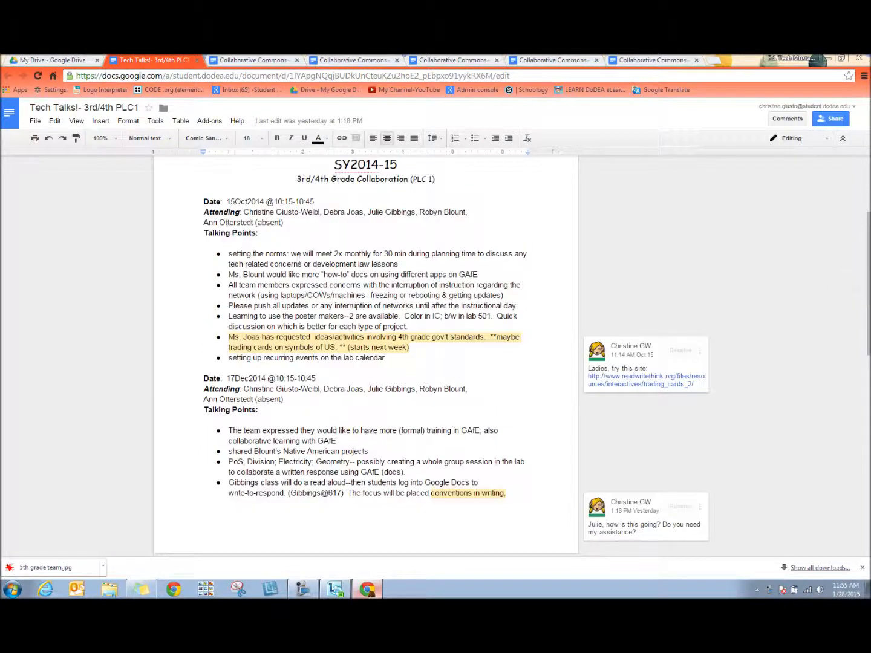
{"action": "scroll", "coordinate": [300, 259], "scroll_direction": "up", "scroll_amount": 1}
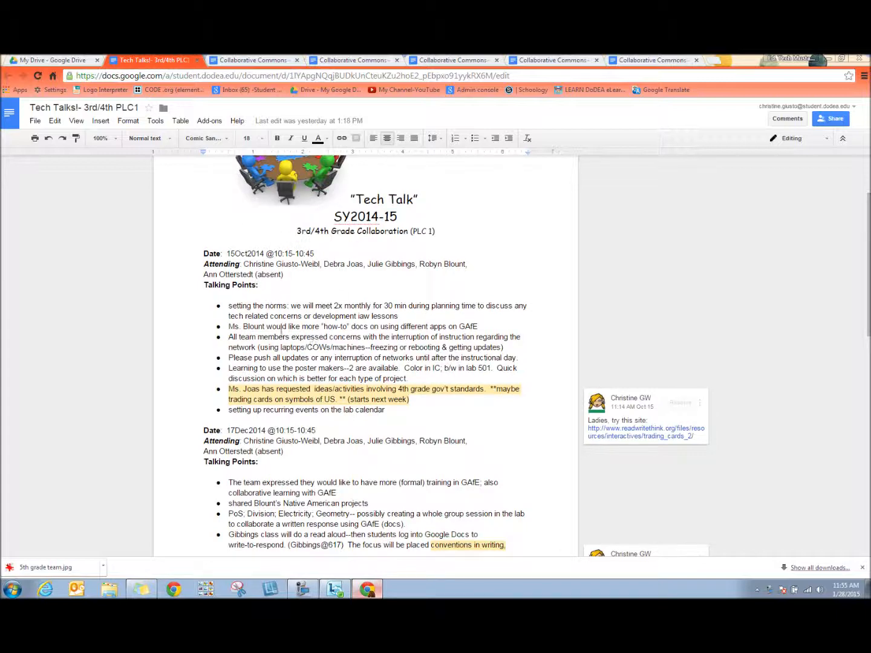
{"action": "scroll", "coordinate": [340, 359], "scroll_direction": "down", "scroll_amount": 2}
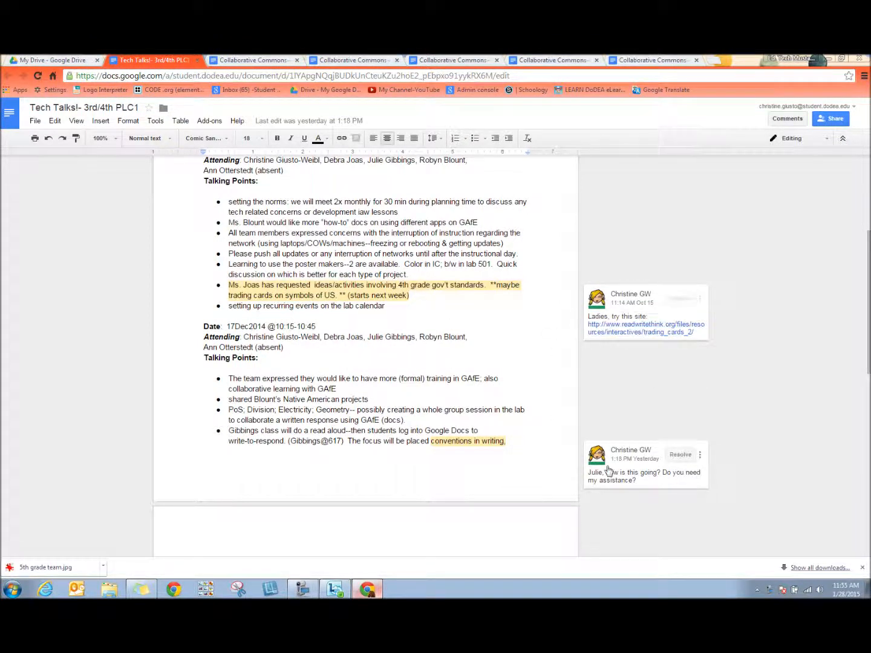
{"action": "scroll", "coordinate": [488, 411], "scroll_direction": "up", "scroll_amount": 3}
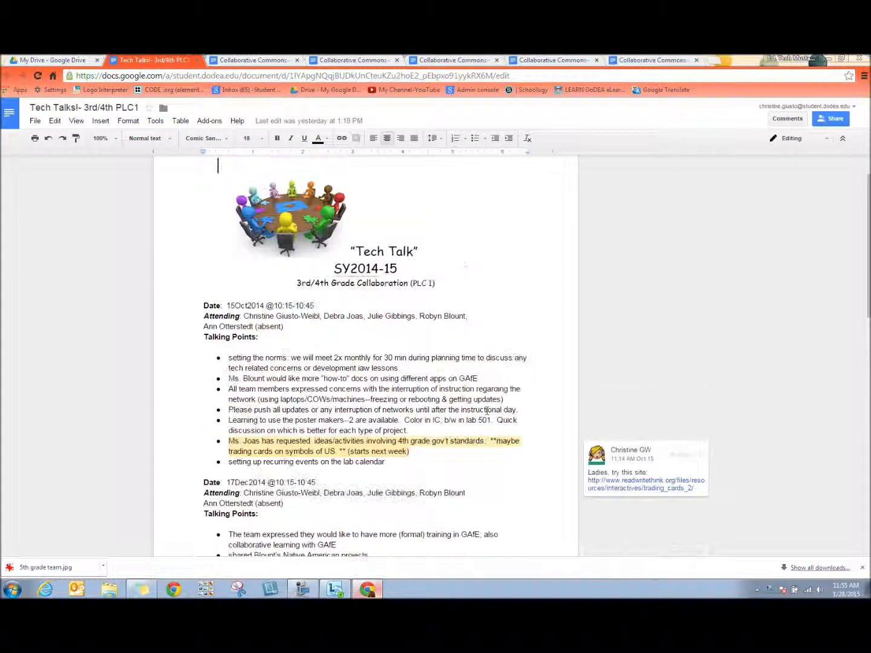
{"action": "scroll", "coordinate": [487, 412], "scroll_direction": "up", "scroll_amount": 1}
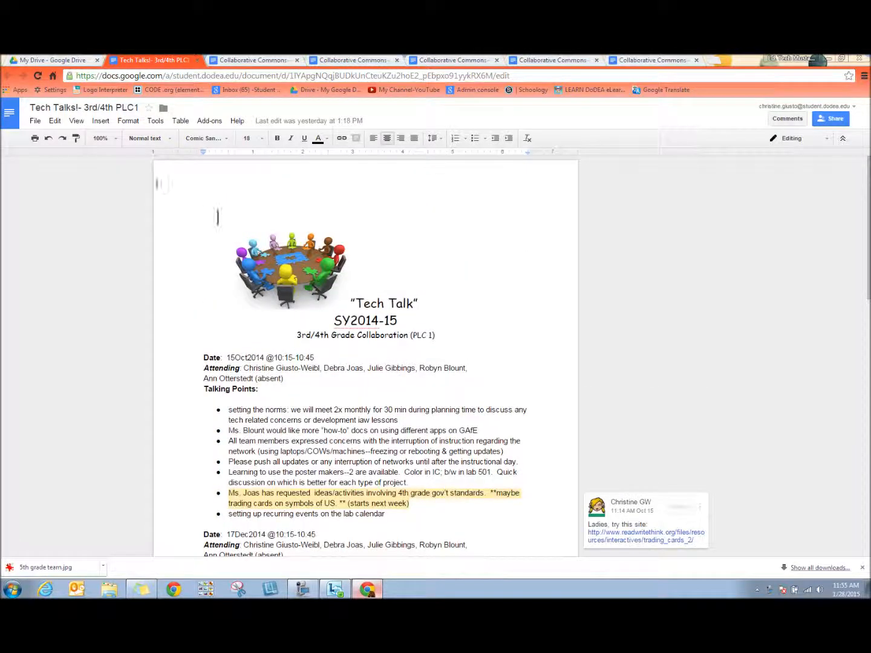
{"action": "left_click", "coordinate": [254, 60]}
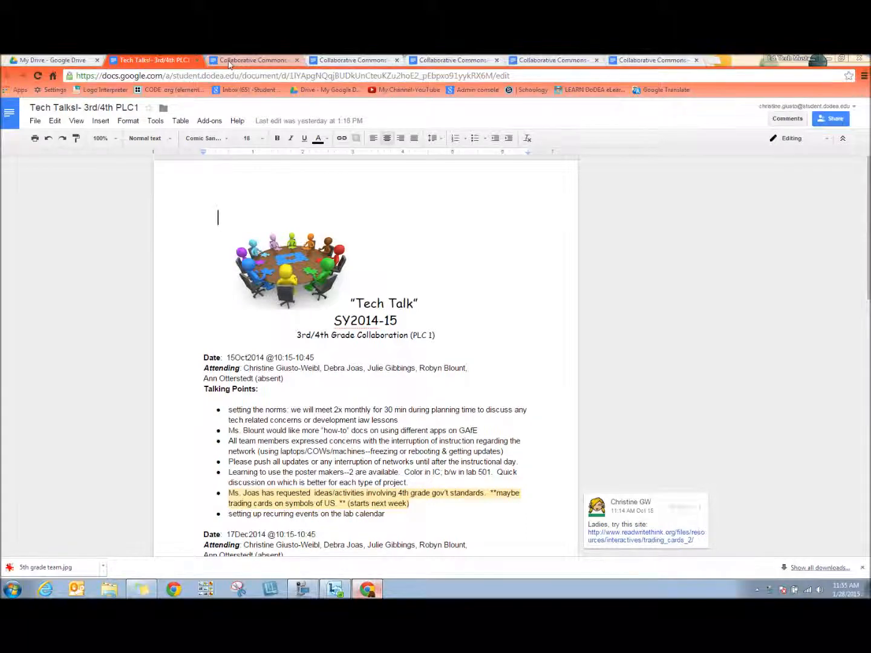